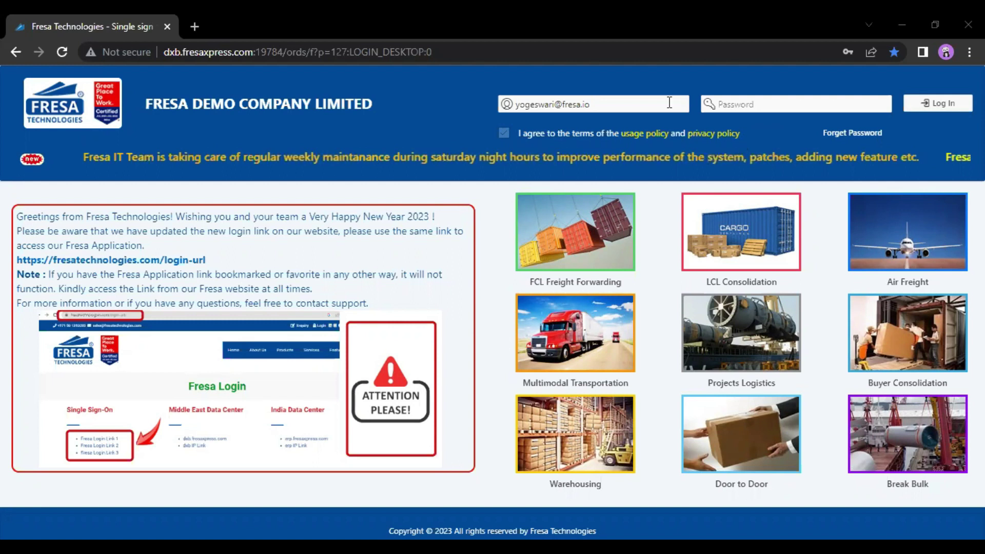
- Log in to Fresa Gold with the entered password to load the home dashboard
{"action": "left_click", "coordinate": [918, 112]}
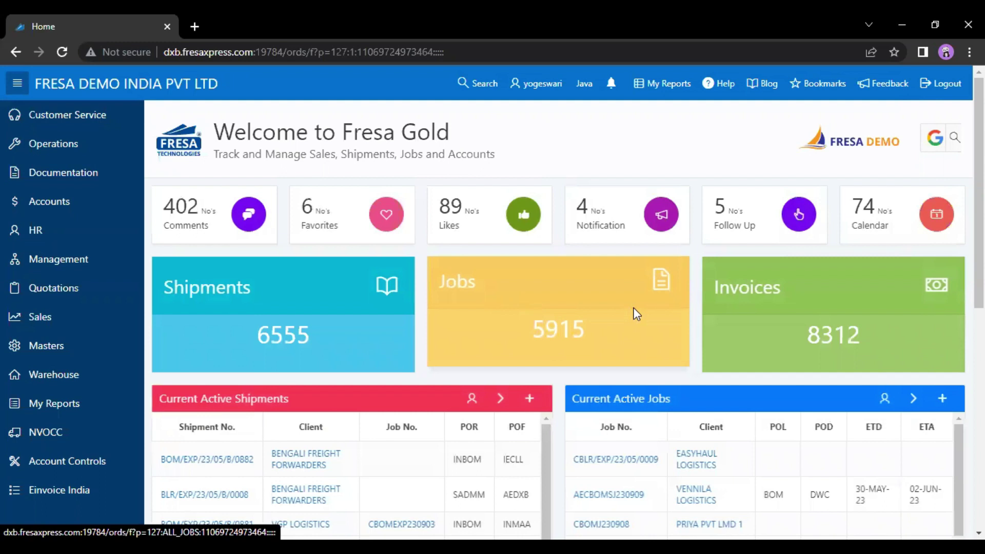
- Scroll the dashboard down to Current Active Jobs to reach job CBOMEXP230907
{"action": "scroll", "coordinate": [609, 357], "scroll_direction": "down", "scroll_amount": 4}
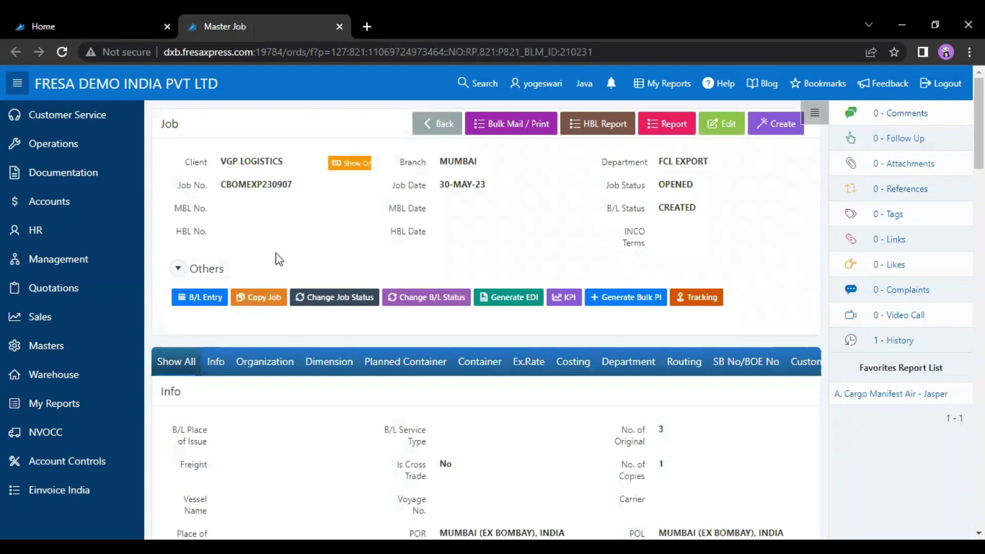
- Show the Costing section of job CBOMEXP230907 with its sale and cost charges
{"action": "left_click", "coordinate": [566, 367]}
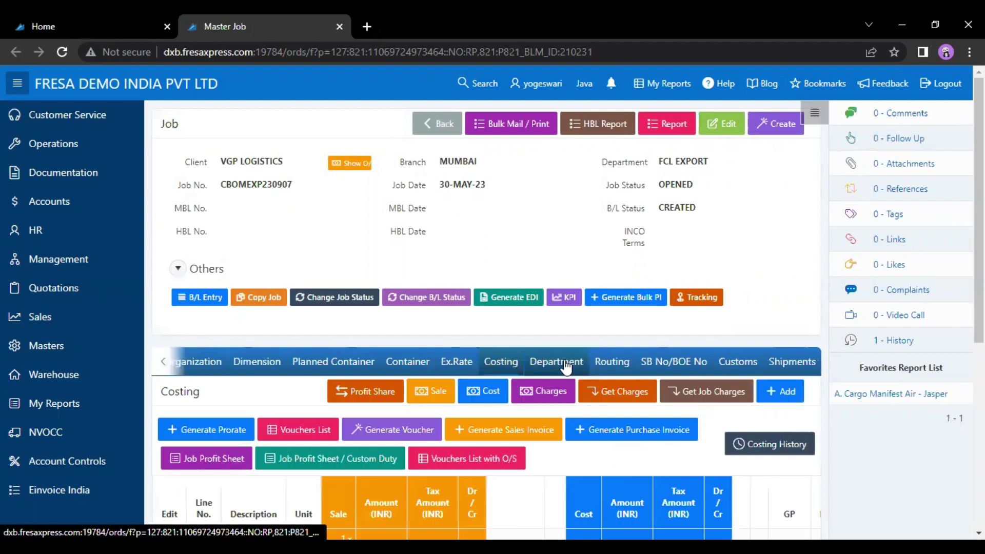
- Add a new costing line for A3 CHARGE with unit PER UNIT
{"action": "left_click", "coordinate": [767, 402]}
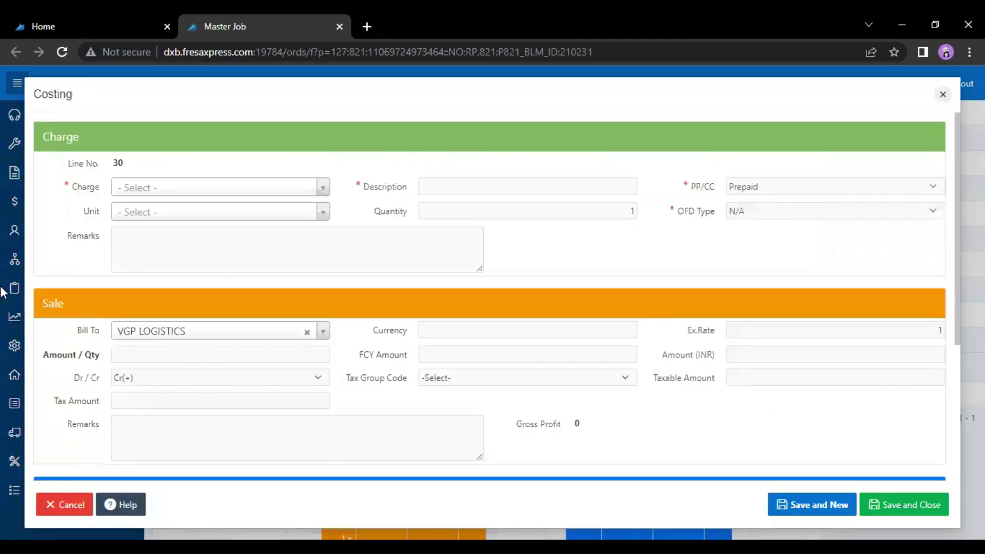
{"action": "left_click", "coordinate": [141, 189]}
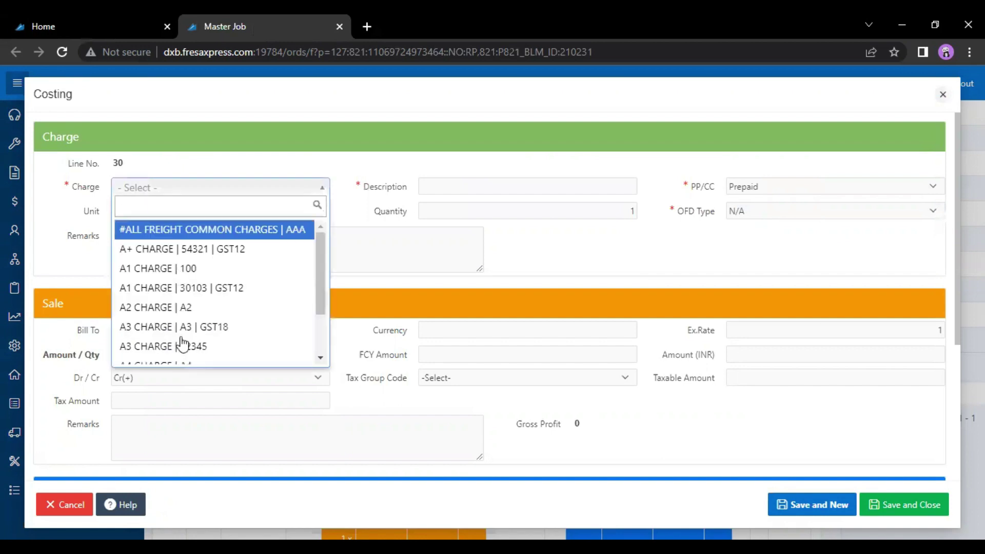
{"action": "key", "text": "Down"}
{"action": "key", "text": "Return"}
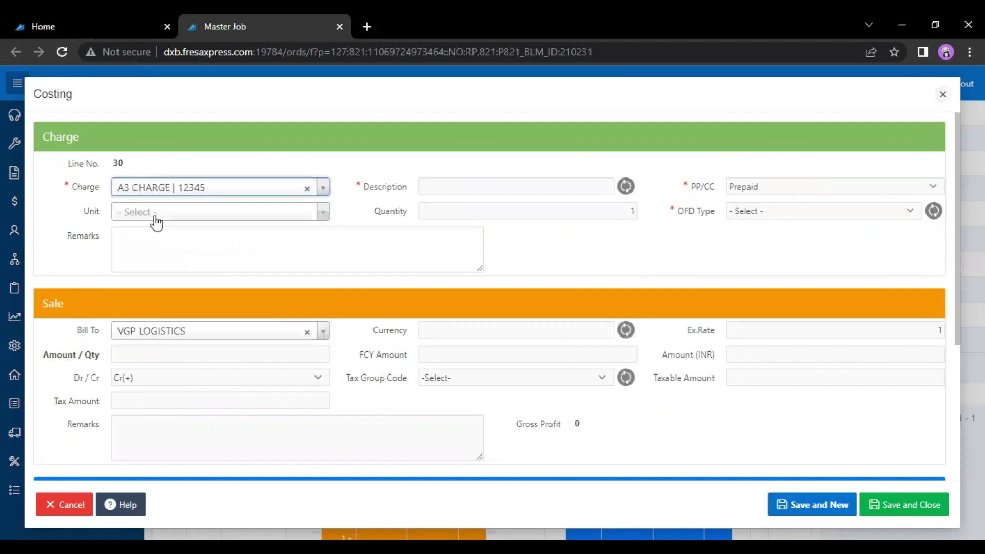
{"action": "left_click", "coordinate": [156, 220]}
{"action": "type", "text": "p"}
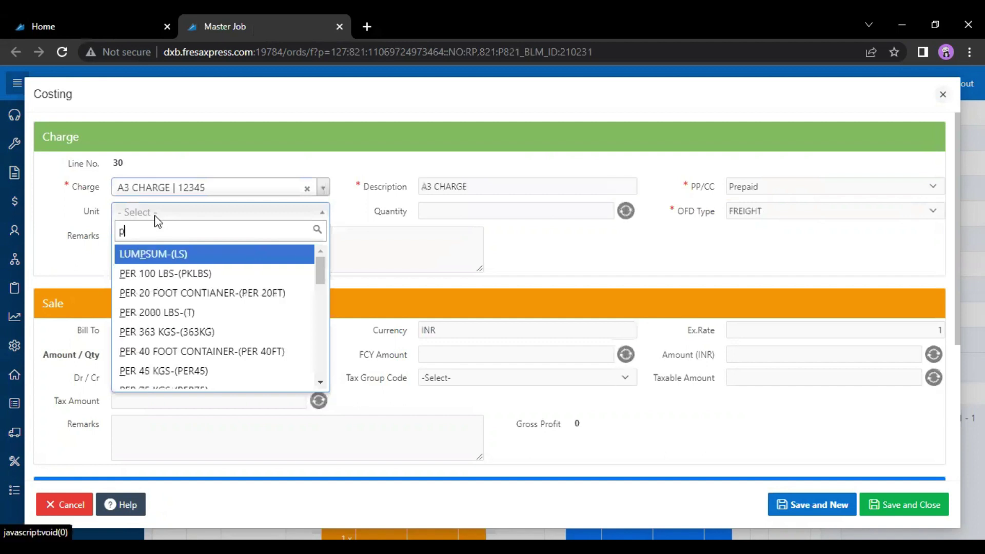
{"action": "type", "text": "er un"}
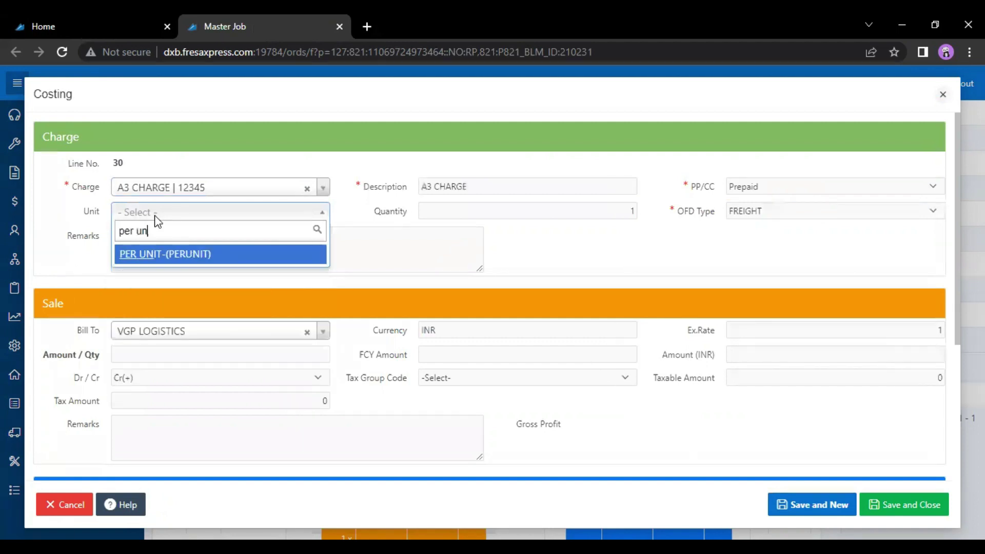
{"action": "type", "text": "i"}
{"action": "key", "text": "Return"}
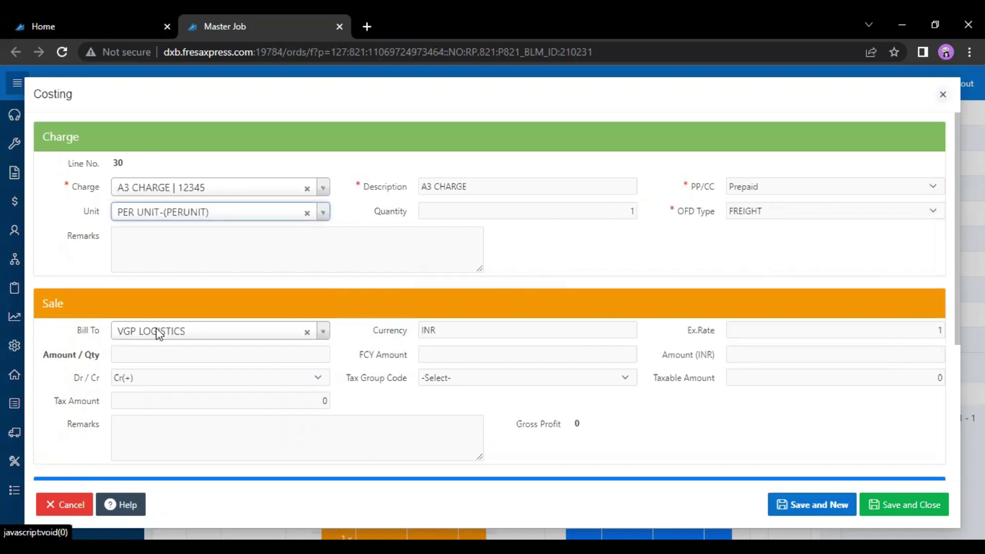
- Bill the line to YOGI LOGISTICS PVT LIMITED at 1000 INR and apply the totals
{"action": "left_click", "coordinate": [159, 334]}
{"action": "type", "text": "yogi"}
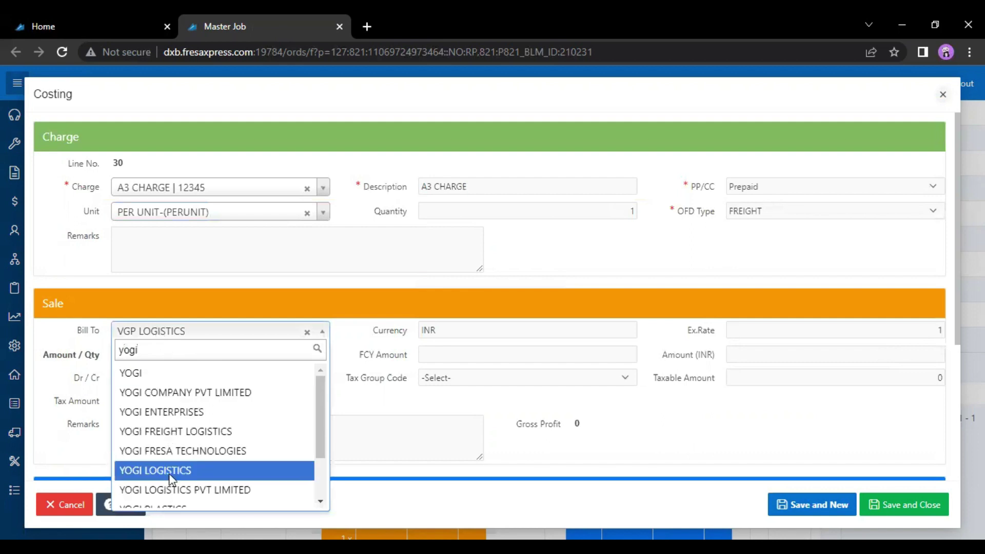
{"action": "left_click", "coordinate": [171, 490]}
{"action": "left_click", "coordinate": [162, 353]}
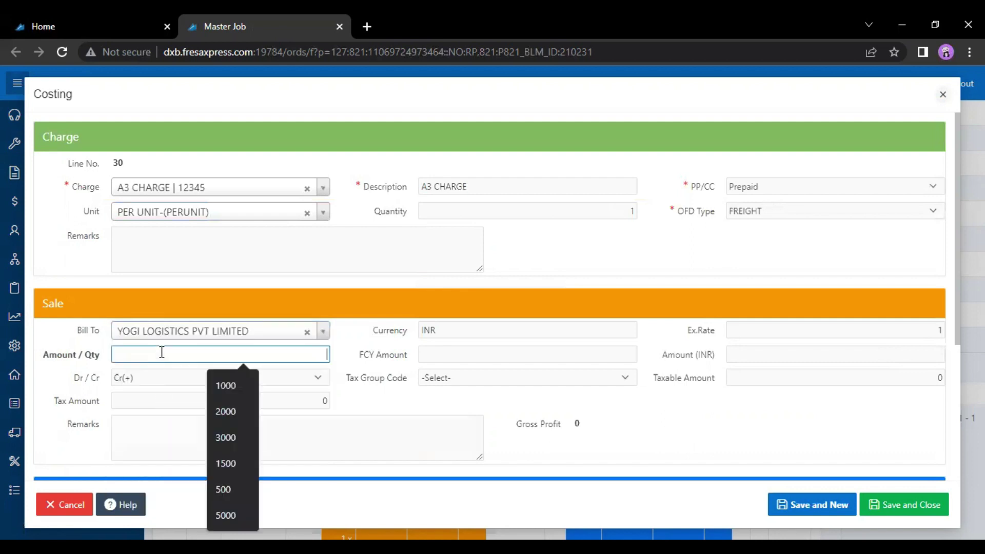
{"action": "left_click", "coordinate": [222, 379]}
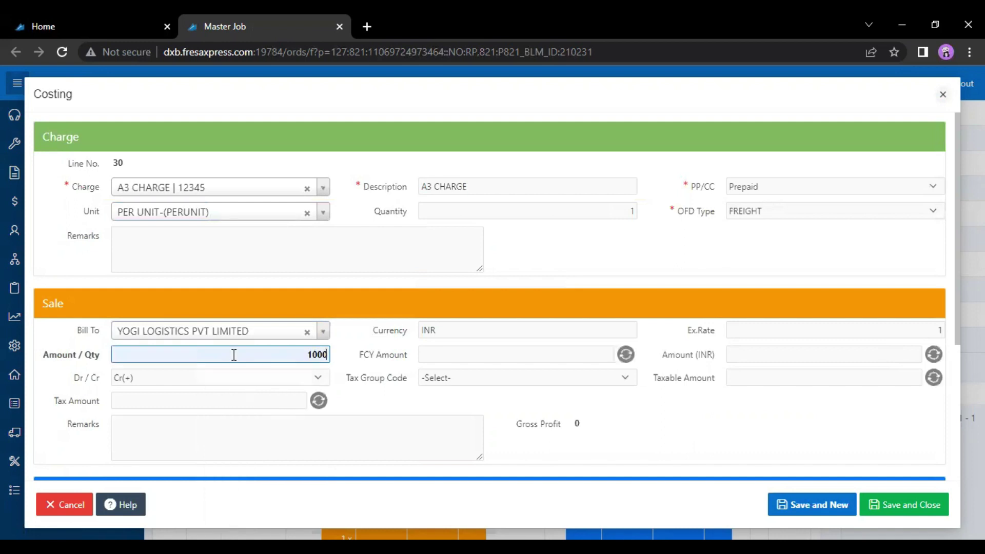
{"action": "left_click", "coordinate": [216, 399]}
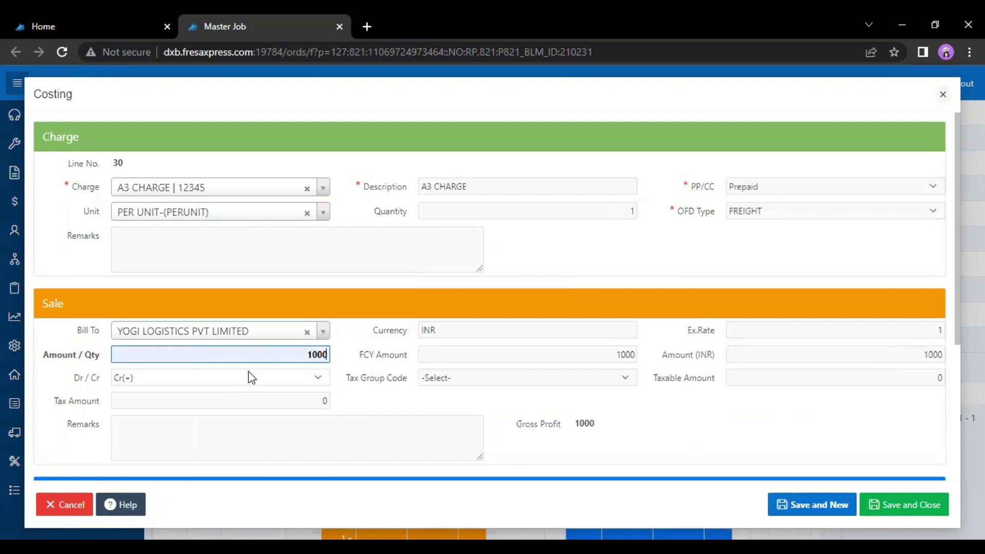
- Save the A3 charge line and generate a sales invoice to YOGI LOGISTICS PVT LIMITED-SUNDRY DEBTORS
{"action": "left_click", "coordinate": [913, 510]}
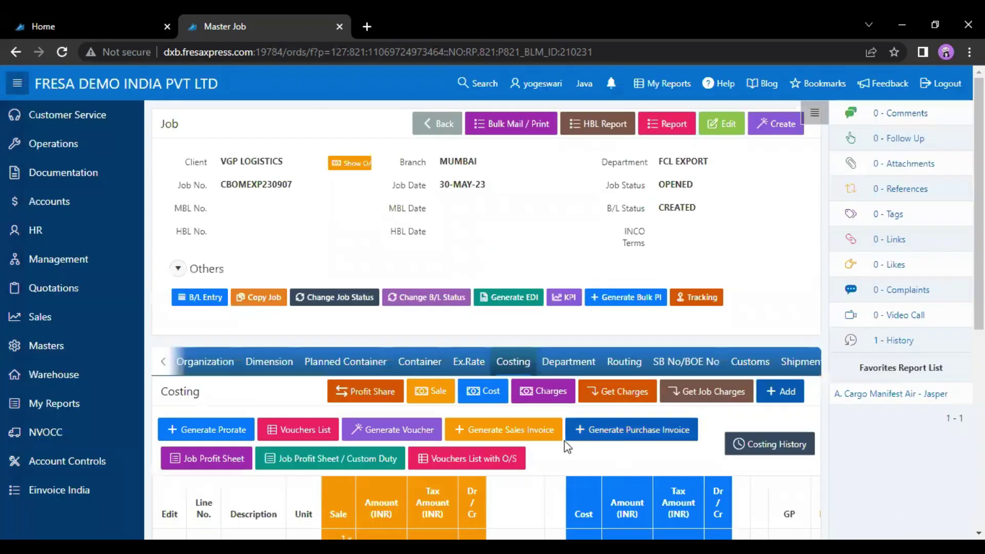
{"action": "left_click", "coordinate": [529, 434]}
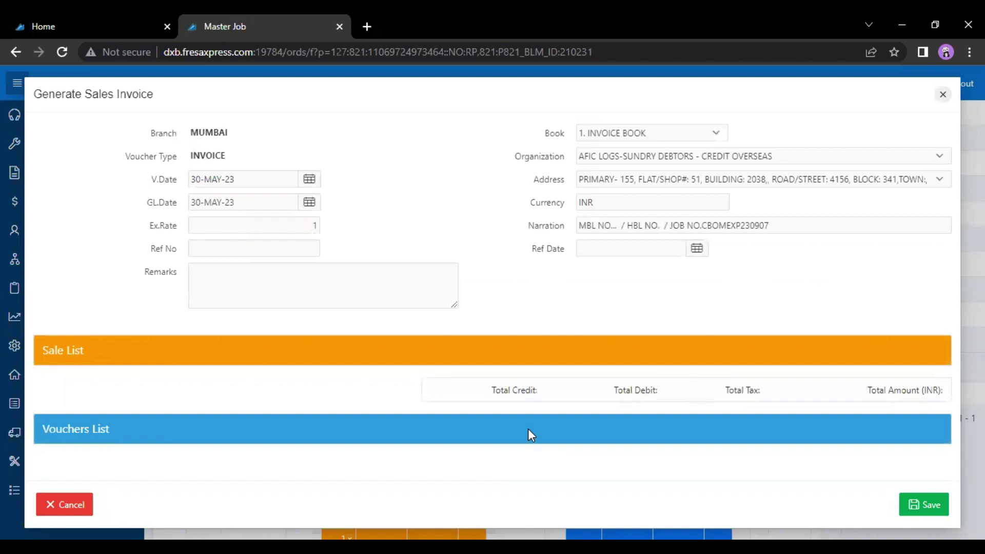
{"action": "left_click", "coordinate": [593, 162]}
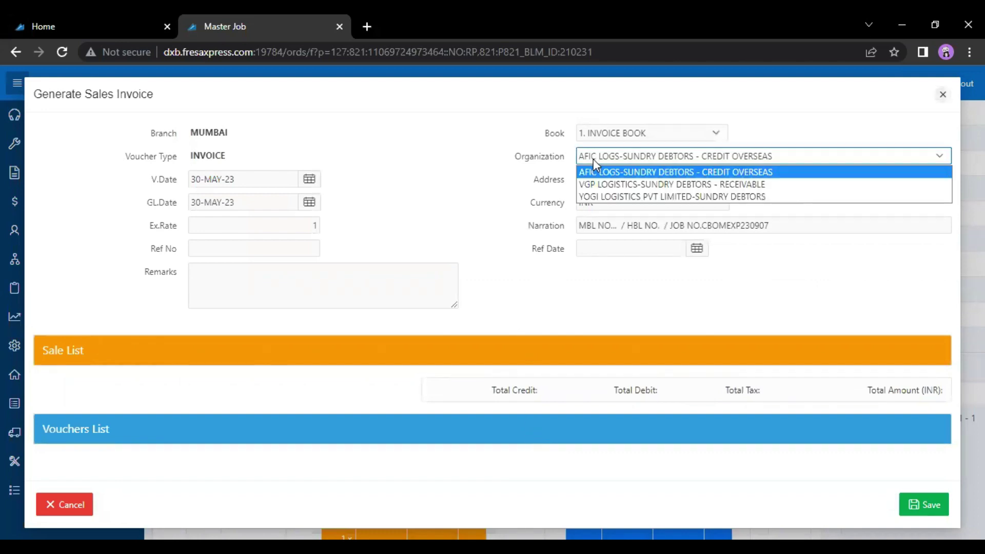
{"action": "left_click", "coordinate": [597, 199]}
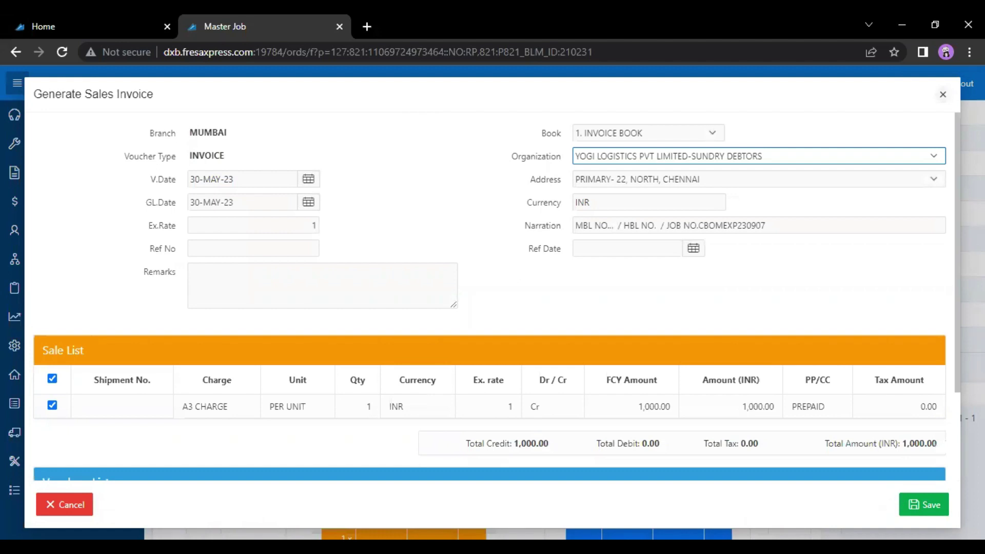
{"action": "left_click", "coordinate": [924, 504]}
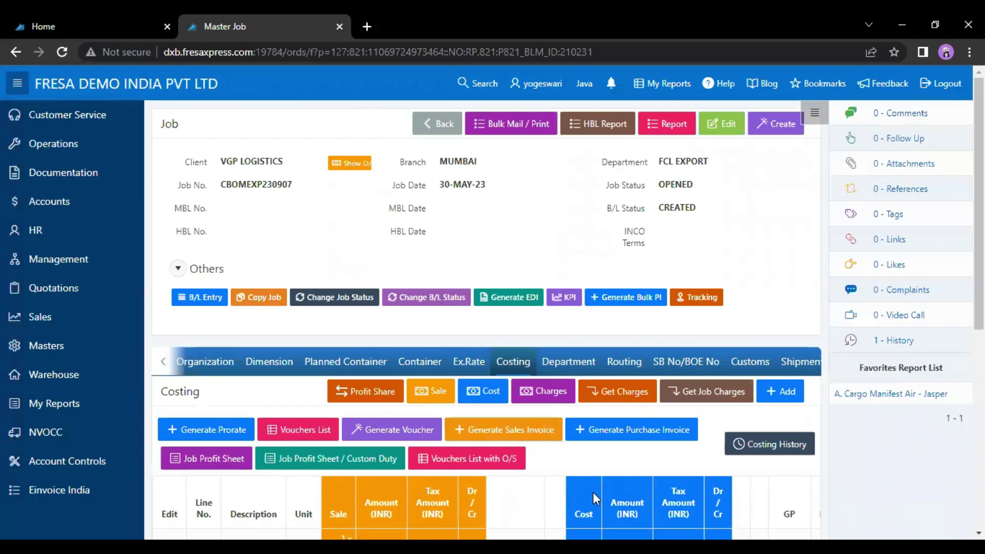
- Open voucher BOMINV230500582 from the A3 CHARGE line's CREATED button
{"action": "scroll", "coordinate": [517, 486], "scroll_direction": "down", "scroll_amount": 3}
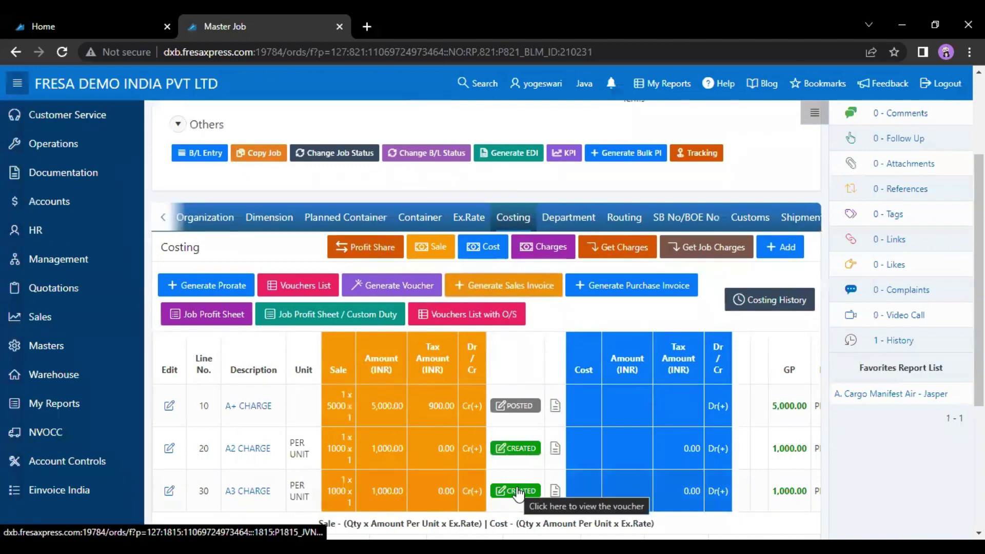
{"action": "left_click", "coordinate": [516, 490]}
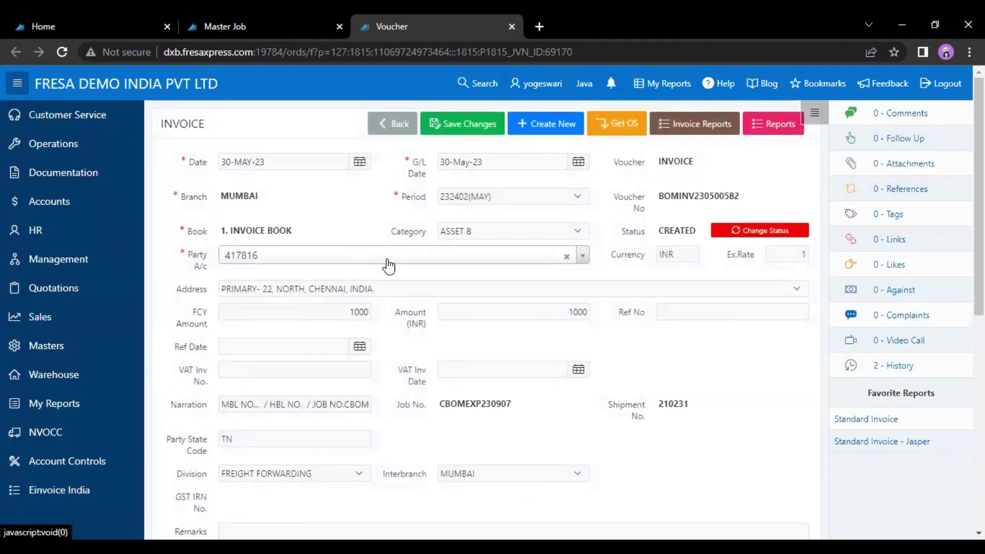
- Check the voucher's Account Details, then bring up its list of reports
{"action": "scroll", "coordinate": [389, 265], "scroll_direction": "down", "scroll_amount": 5}
{"action": "scroll", "coordinate": [389, 265], "scroll_direction": "down", "scroll_amount": 3}
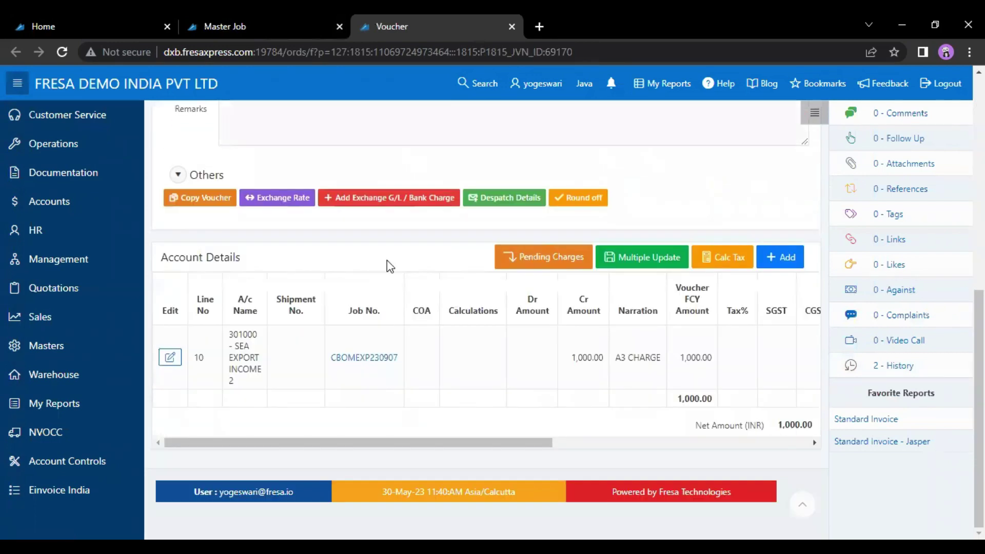
{"action": "scroll", "coordinate": [387, 260], "scroll_direction": "up", "scroll_amount": 5}
{"action": "scroll", "coordinate": [387, 262], "scroll_direction": "up", "scroll_amount": 3}
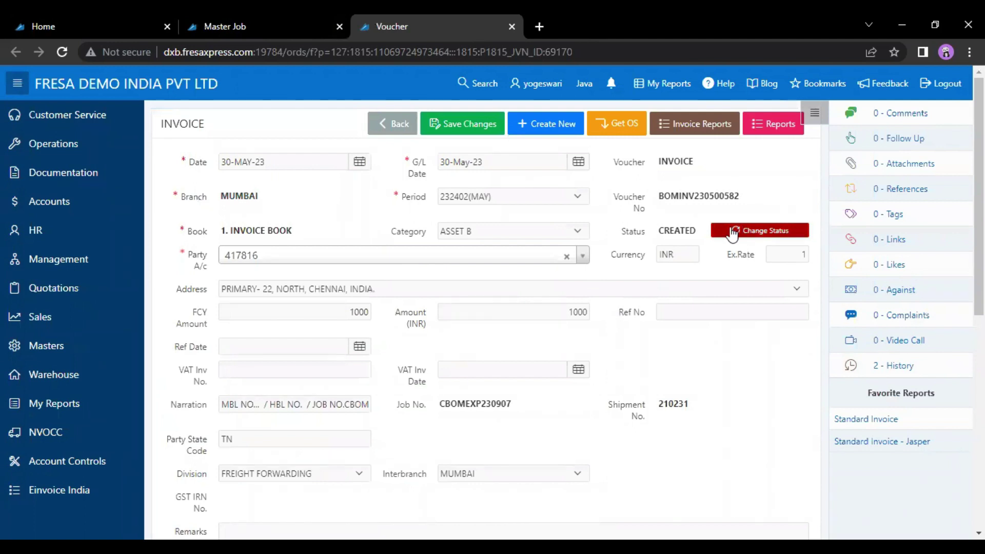
{"action": "left_click", "coordinate": [770, 128]}
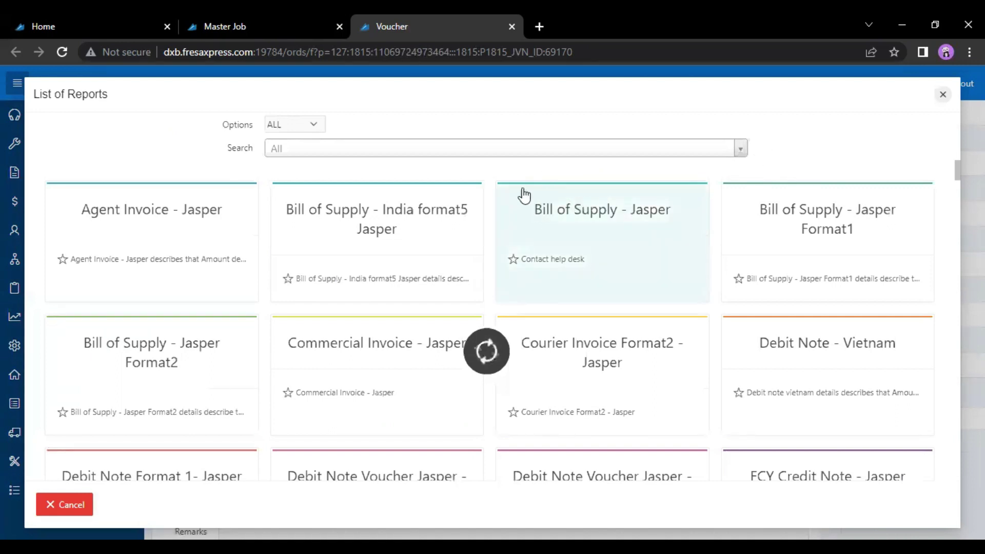
- Filter the report list to Favorites, after briefly trying the custom filter
{"action": "left_click", "coordinate": [285, 125]}
{"action": "left_click", "coordinate": [288, 149]}
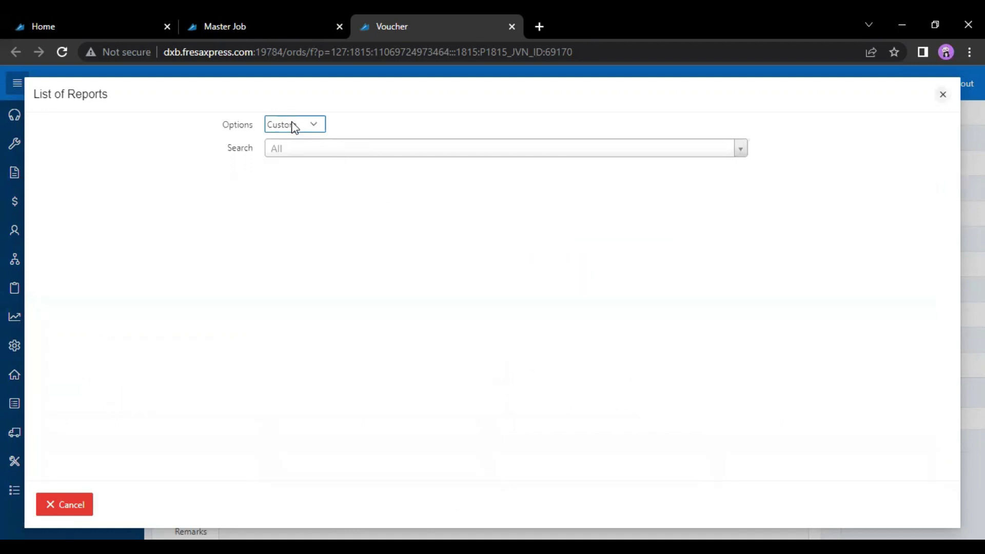
{"action": "left_click", "coordinate": [295, 127]}
{"action": "left_click", "coordinate": [297, 165]}
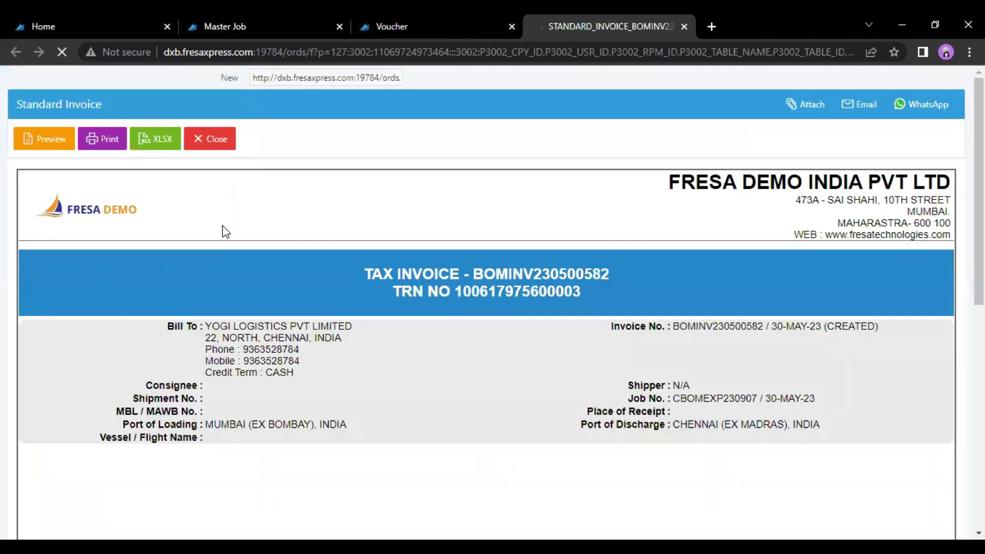
- Scroll the generated Standard Invoice to check the 1,000 INR total, terms and bank details
{"action": "scroll", "coordinate": [226, 236], "scroll_direction": "down", "scroll_amount": 1}
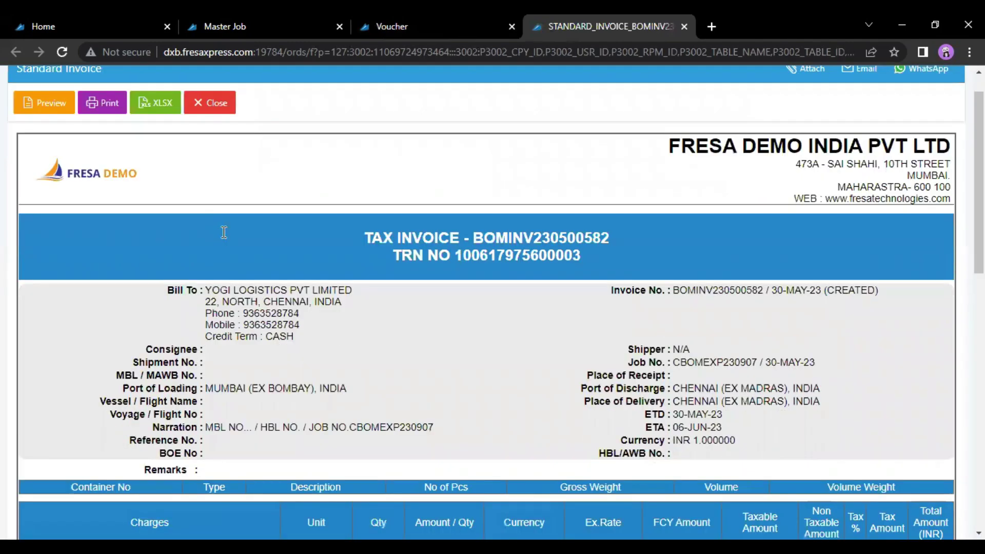
{"action": "scroll", "coordinate": [226, 237], "scroll_direction": "down", "scroll_amount": 6}
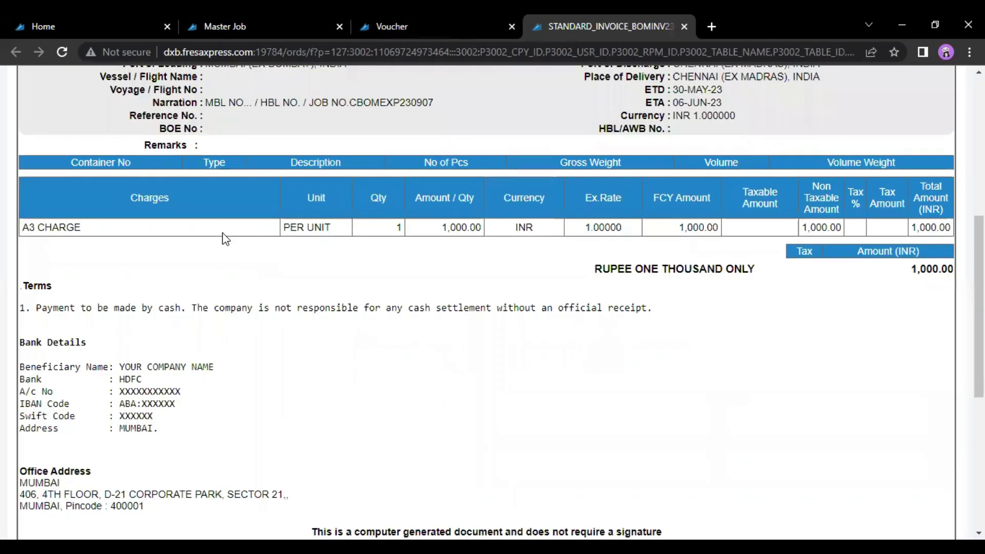
{"action": "scroll", "coordinate": [223, 233], "scroll_direction": "down", "scroll_amount": 1}
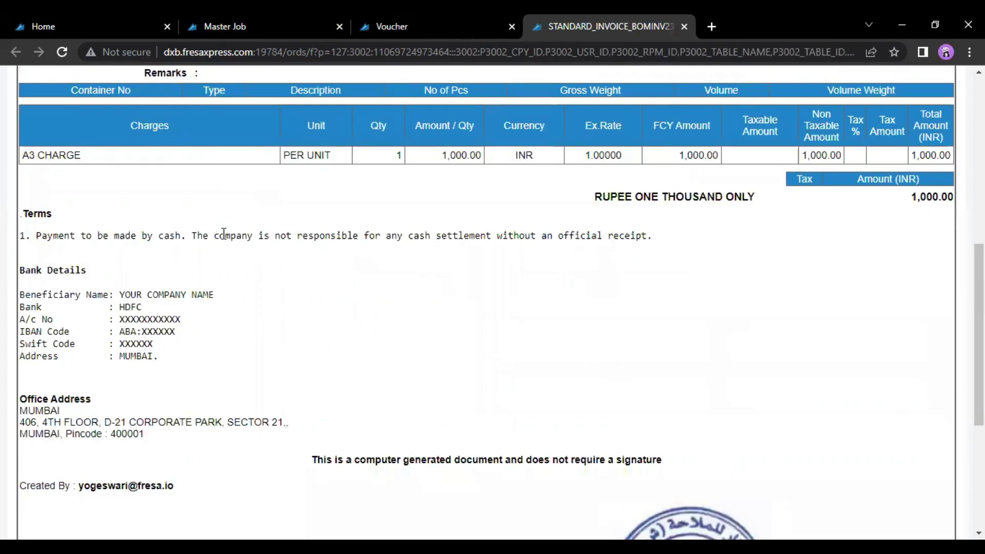
{"action": "scroll", "coordinate": [223, 233], "scroll_direction": "down", "scroll_amount": 1}
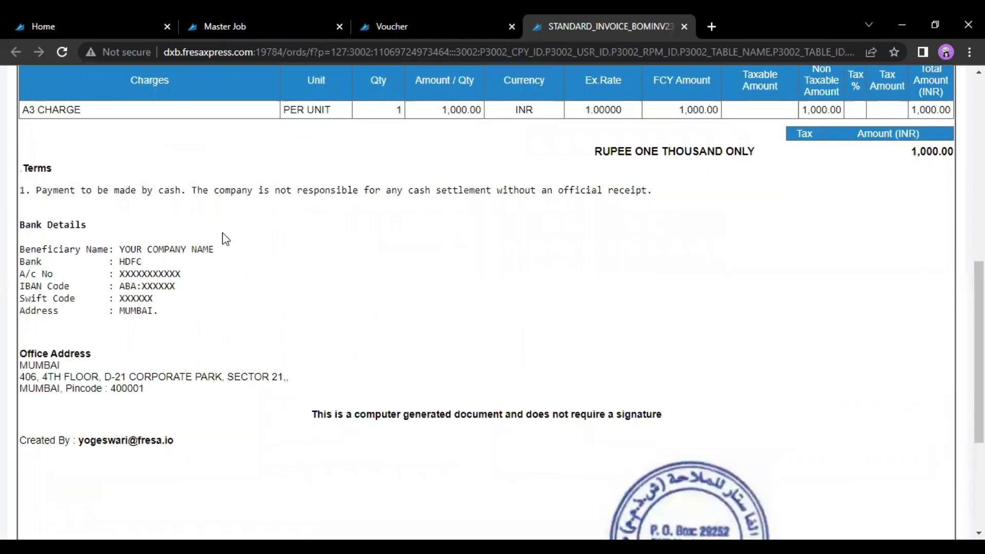